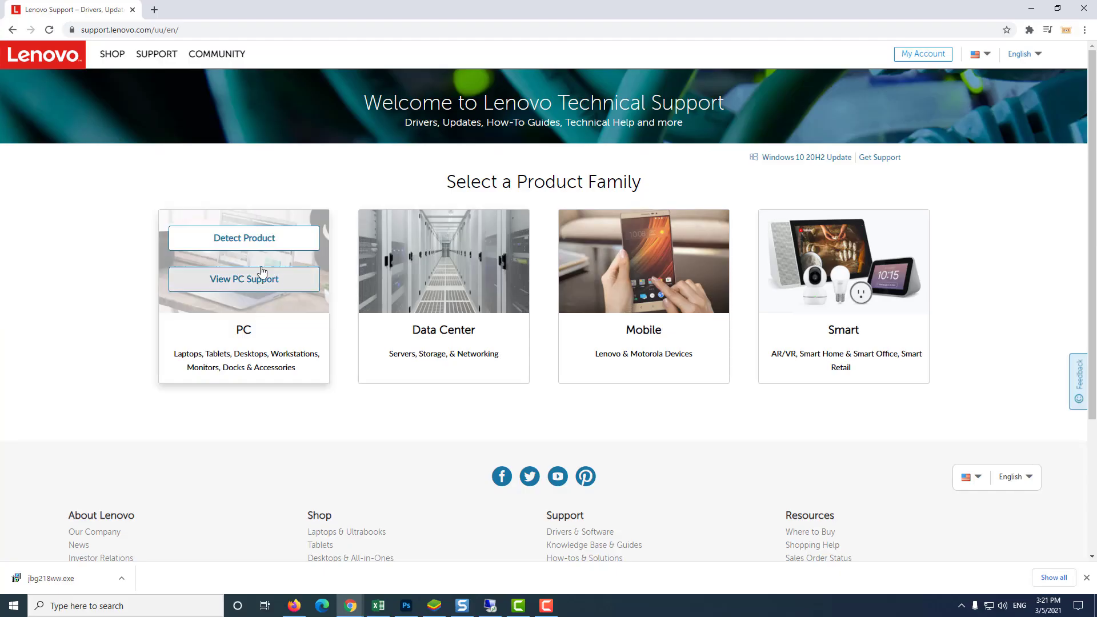
- Search PC Support for 'ThinkPad T450', open the T450 Laptop page, and keep Windows 10 (64-bit)
click(257, 281)
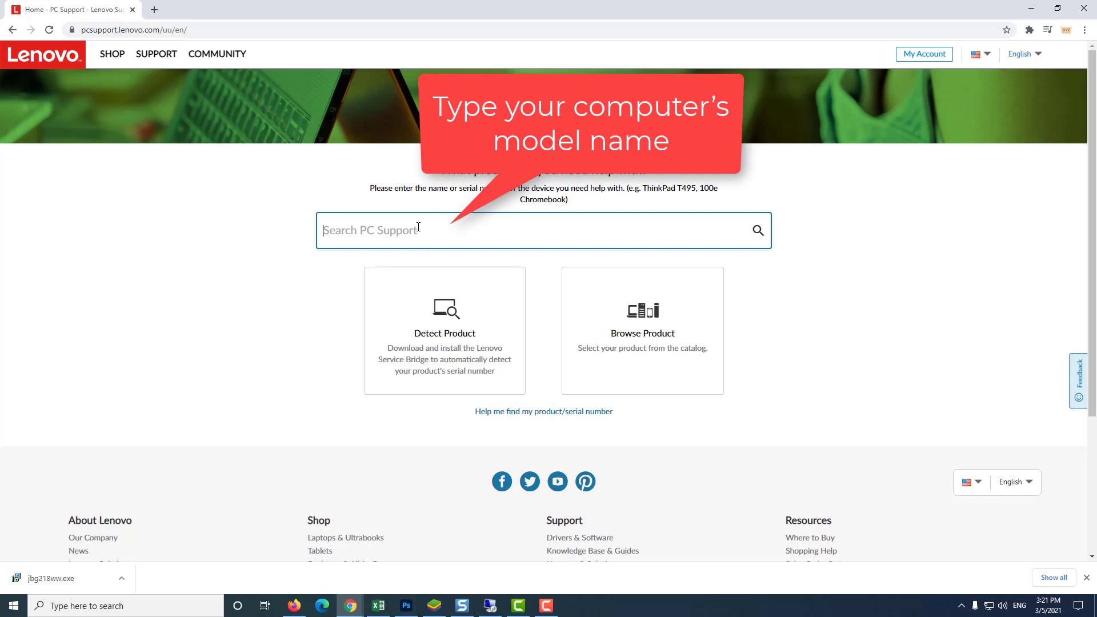
text(ThinkPad T450)
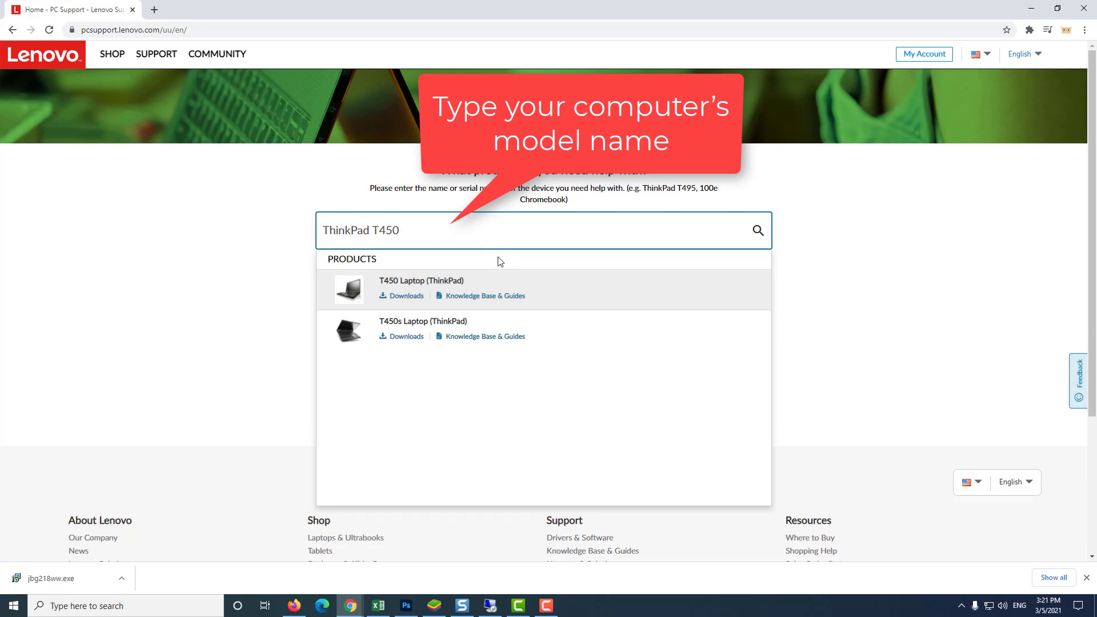
click(451, 284)
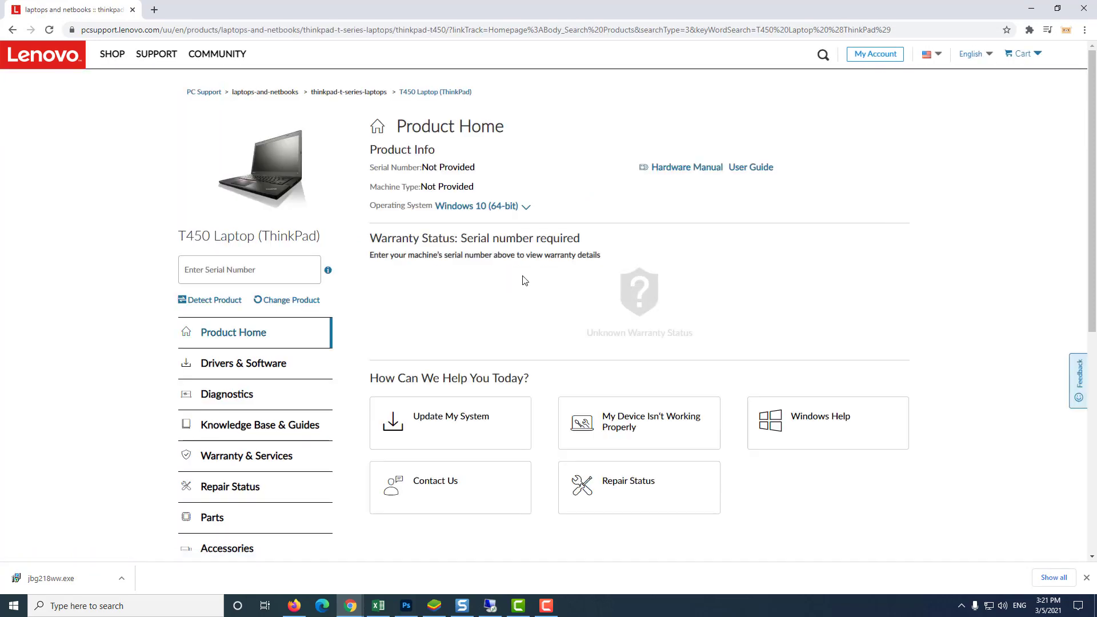
click(526, 207)
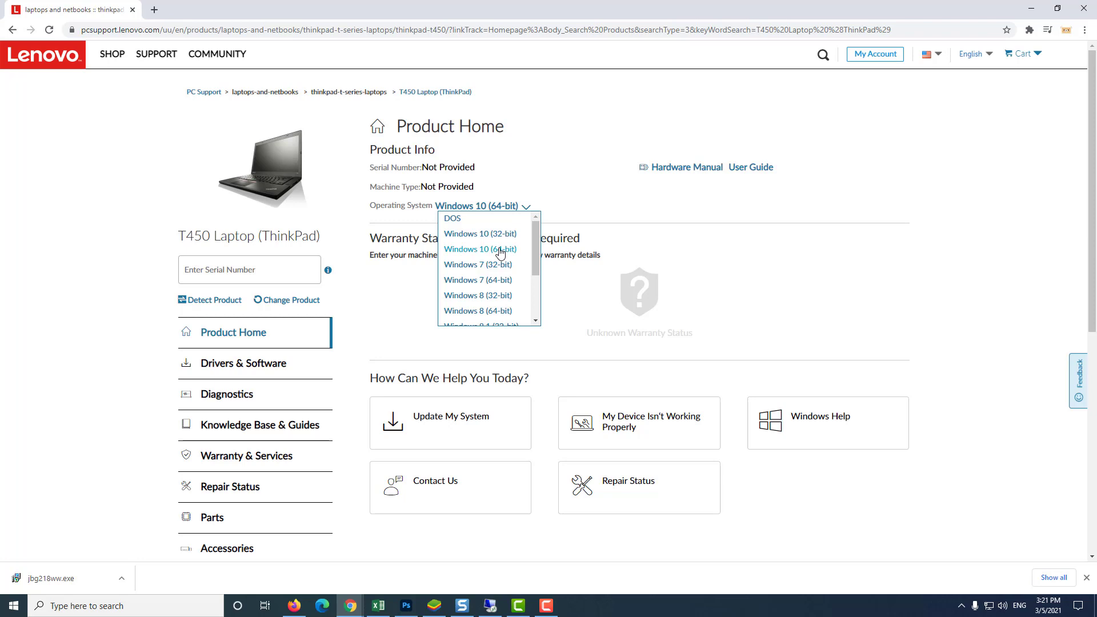
click(554, 253)
scroll(477, 277, down, 1)
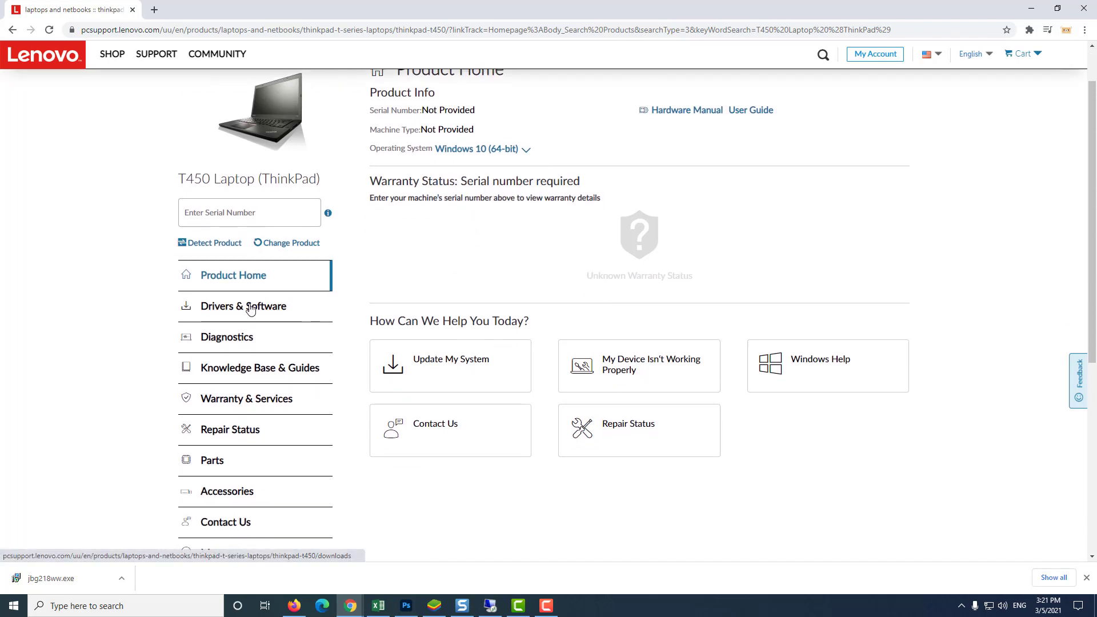
- List the T450's Mouse, Pen and Keyboard drivers under Drivers & Software manual update
click(251, 309)
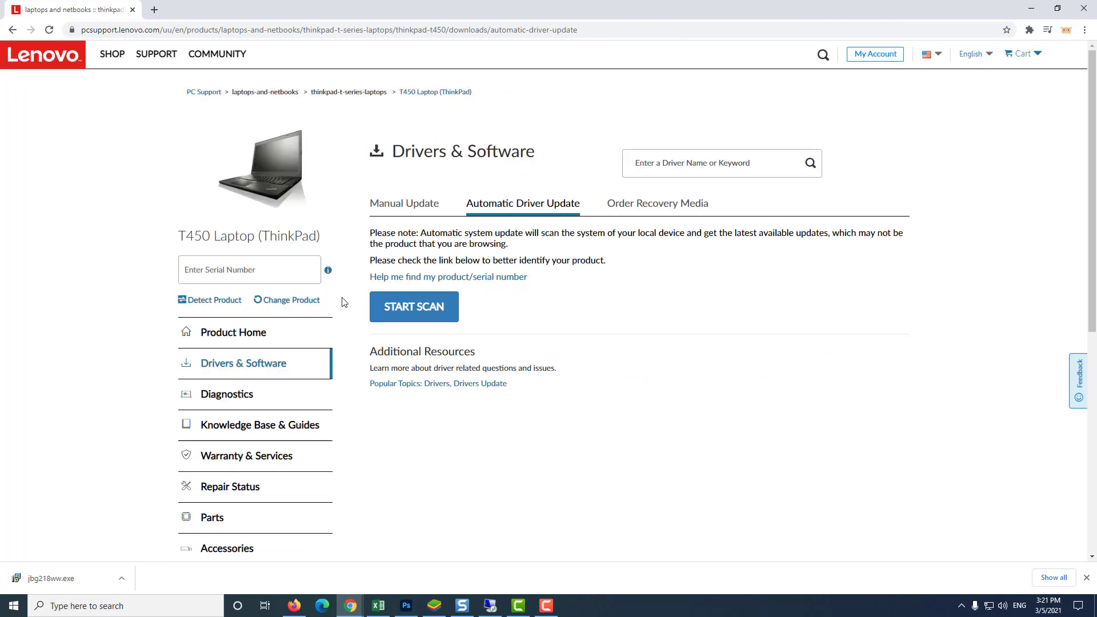
click(411, 212)
scroll(584, 295, down, 3)
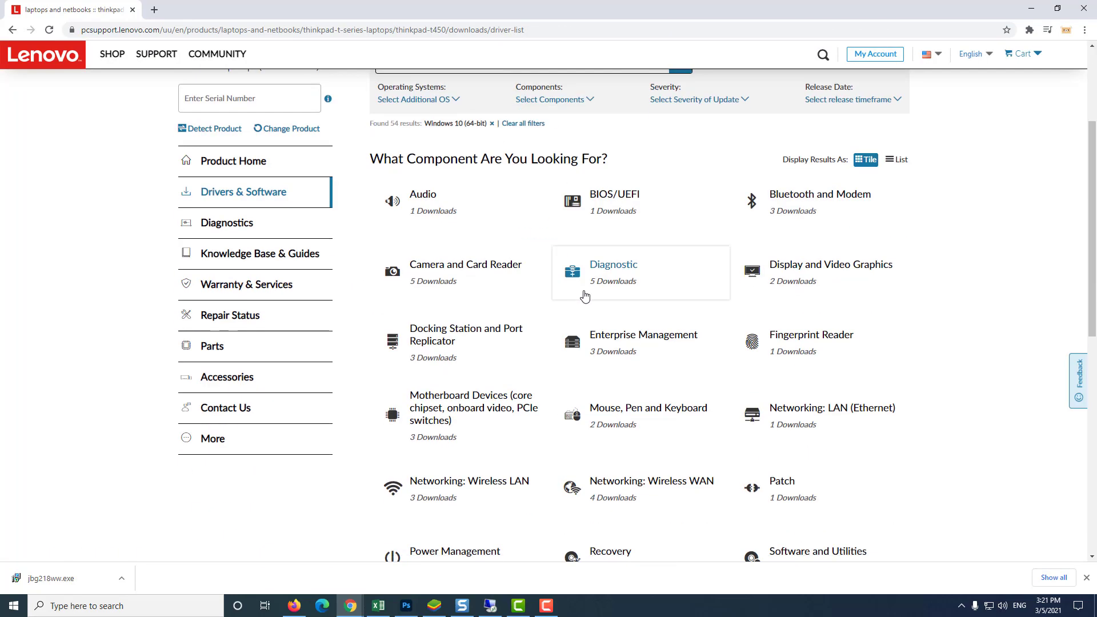
click(673, 424)
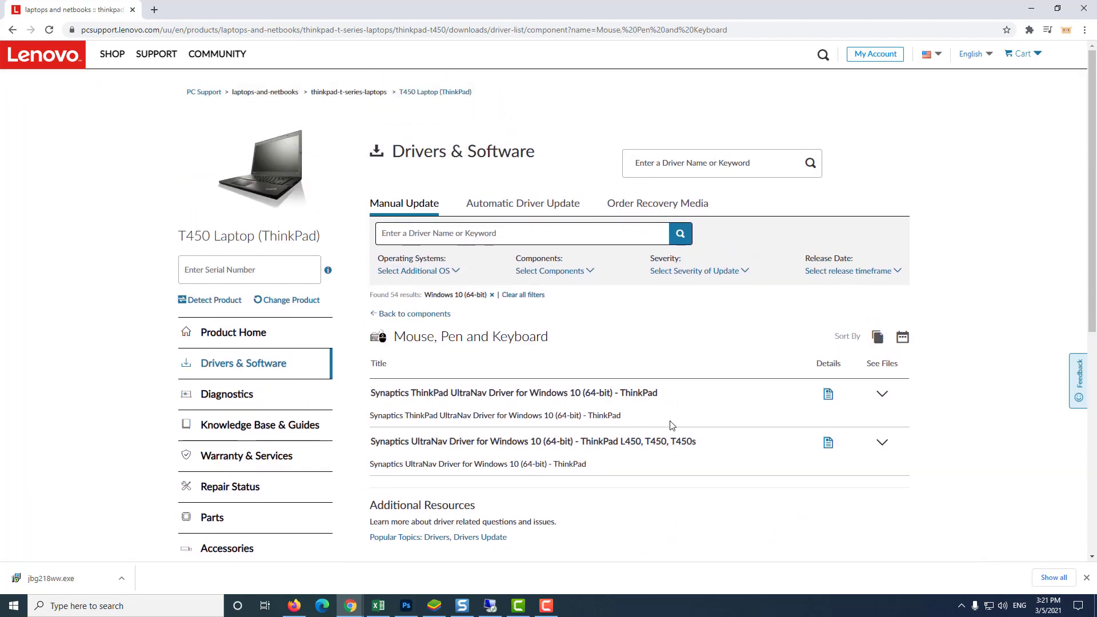
- Expand the Synaptics driver entries and download the Synaptics UltraNav Driver installer
click(882, 393)
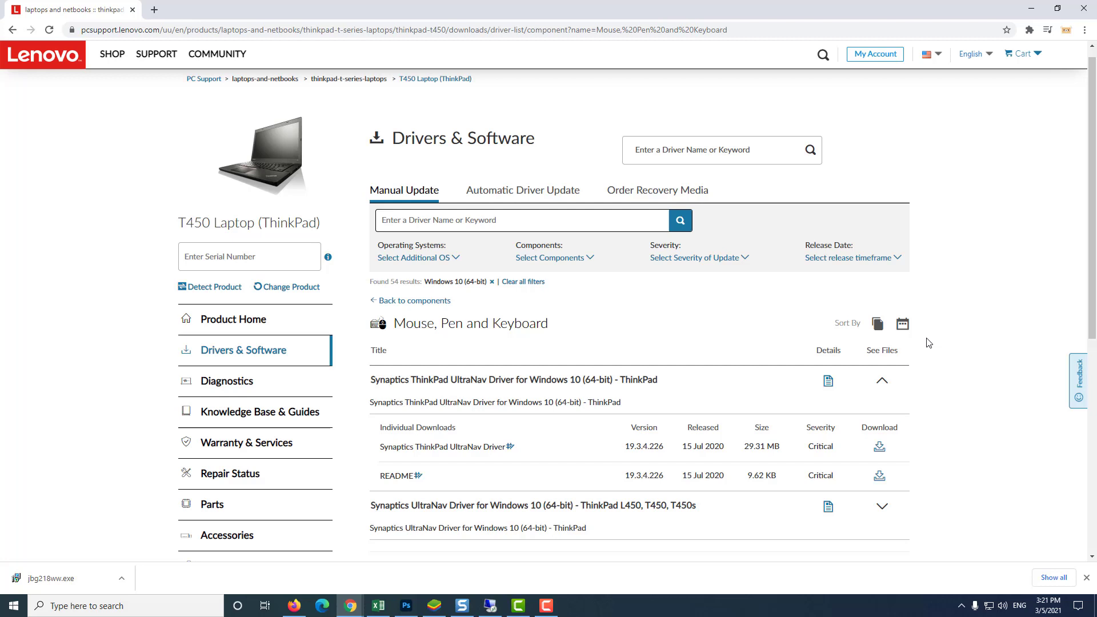
scroll(928, 343, down, 1)
click(882, 460)
scroll(953, 364, down, 1)
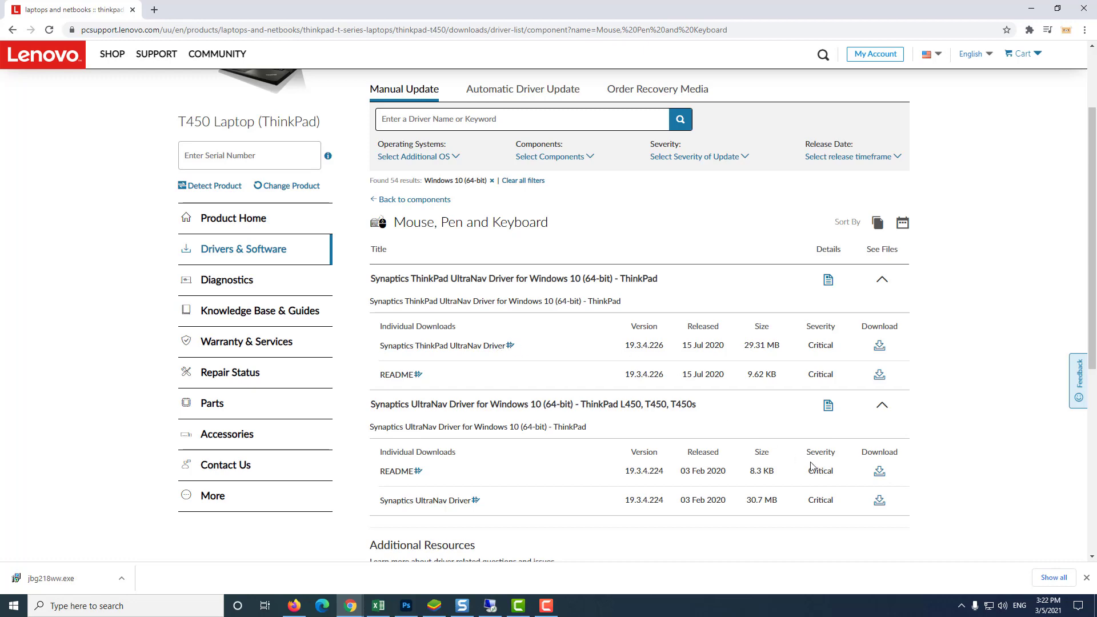
click(879, 503)
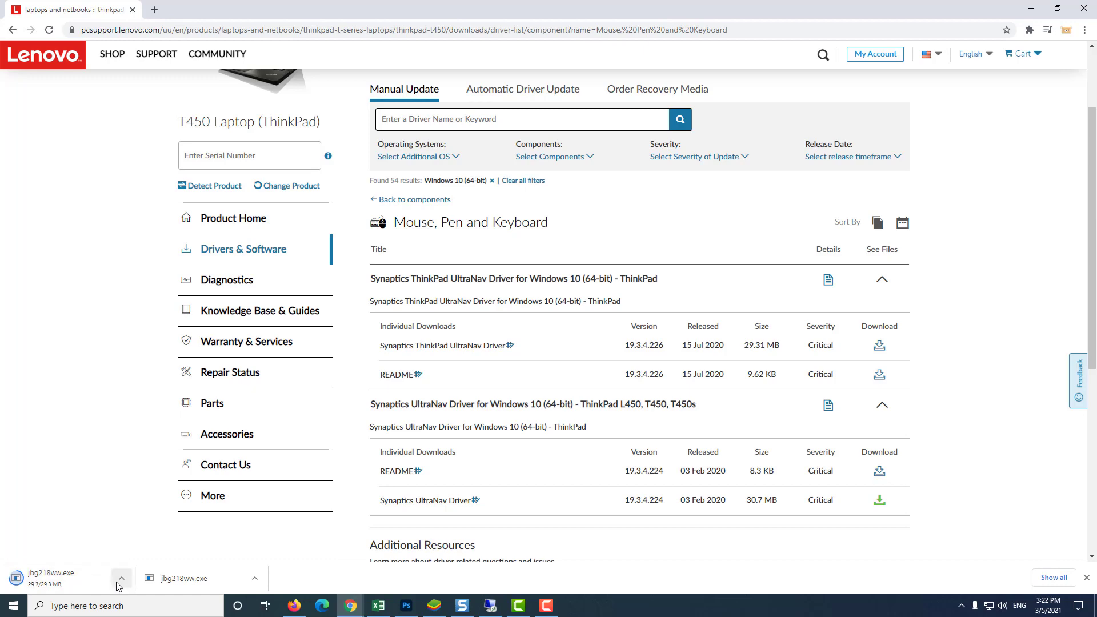
- Launch the downloaded jbg218ww.exe from the desktop with English as the setup language
click(1032, 14)
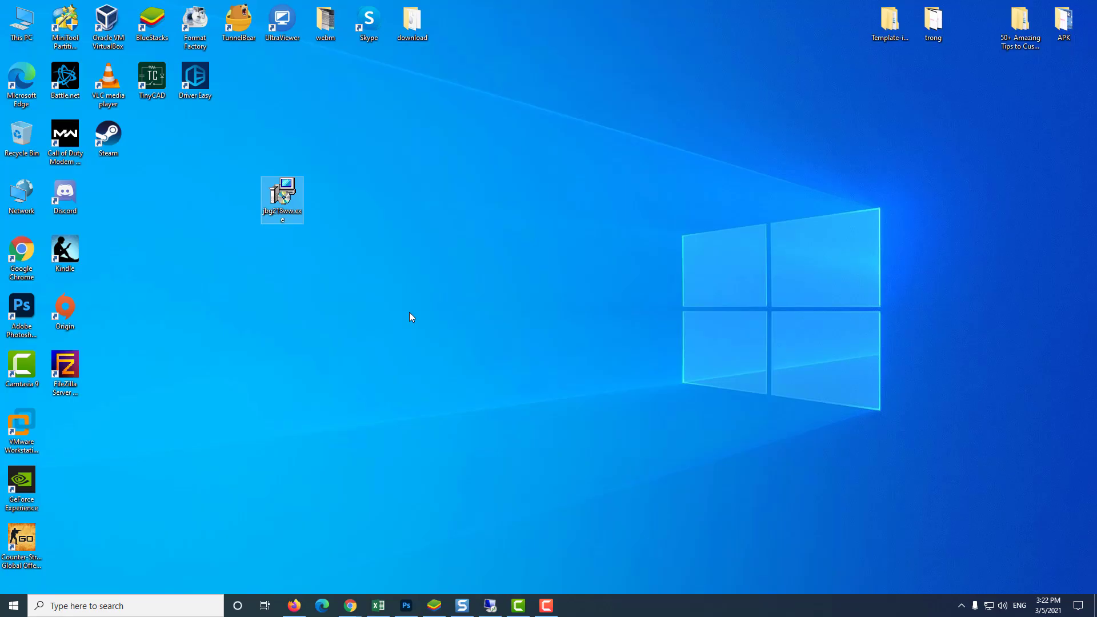
double_click(293, 213)
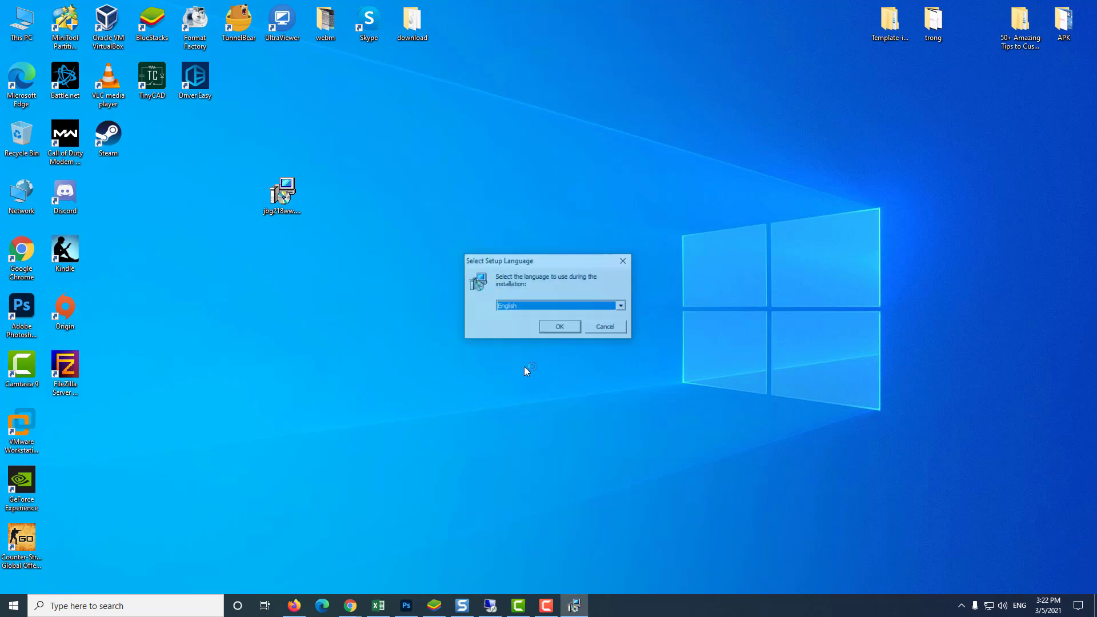
click(561, 325)
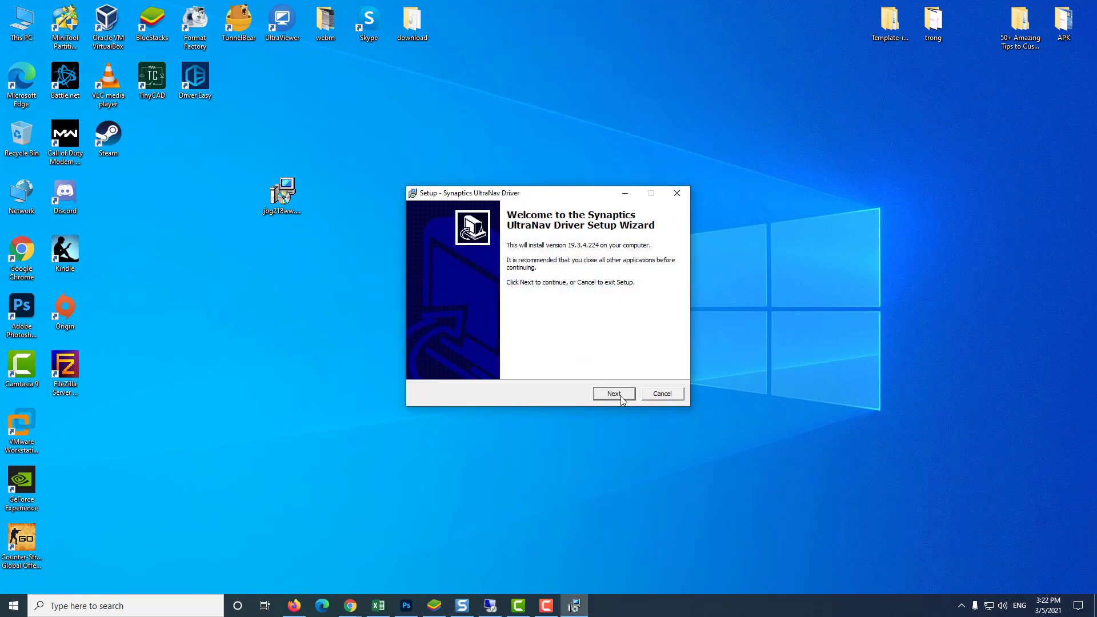
- Accept the license and install Synaptics UltraNav Driver 19.3.4.224 through to Finish
click(620, 395)
click(474, 362)
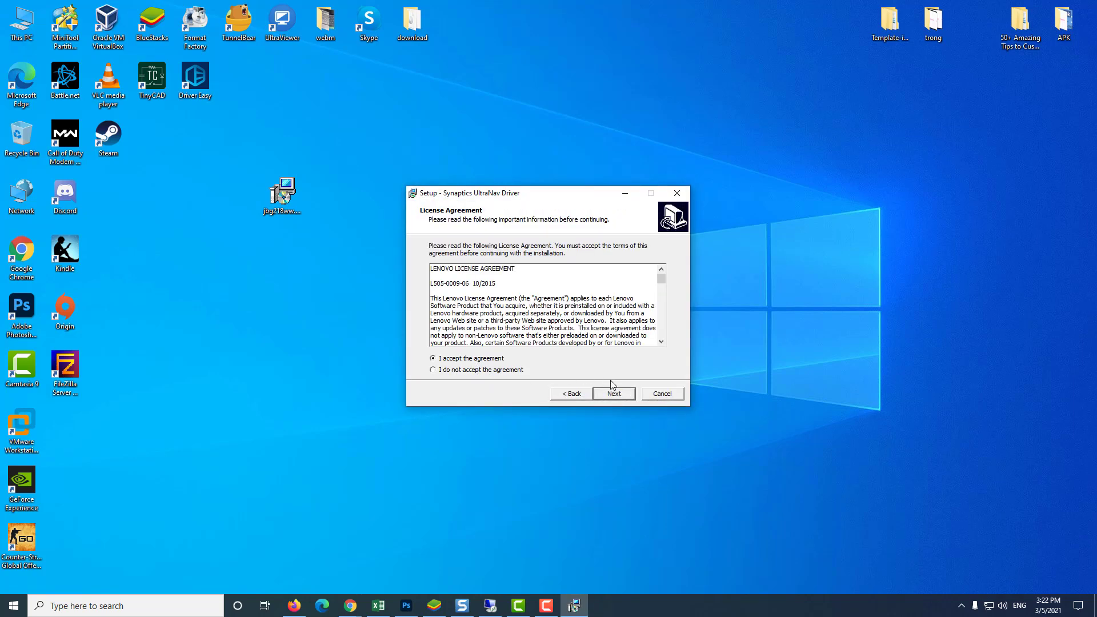
click(619, 396)
click(619, 395)
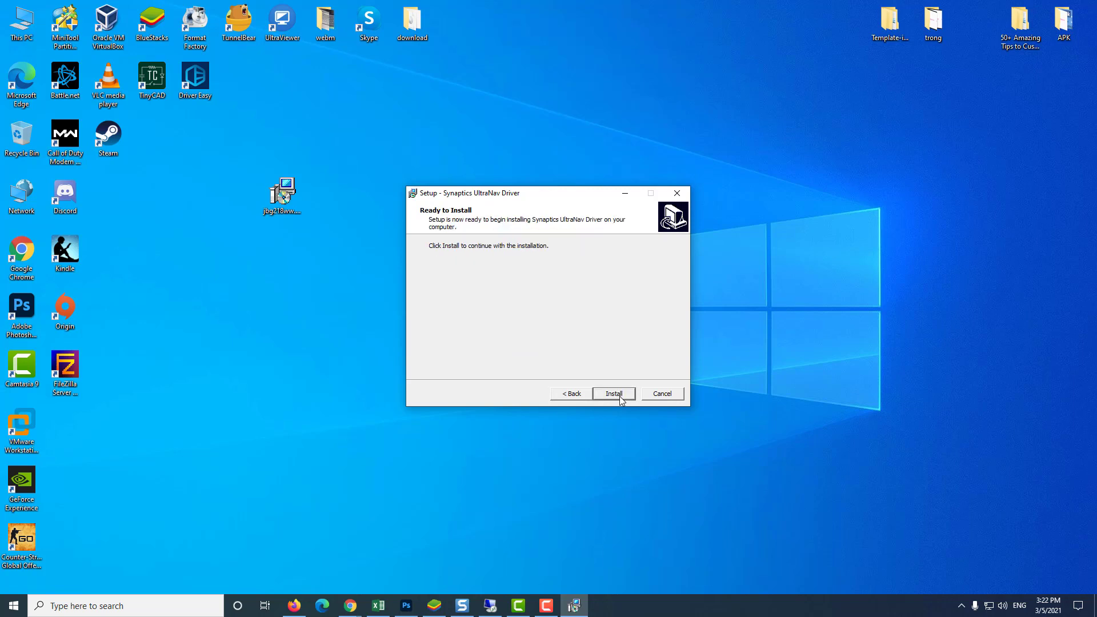
click(619, 396)
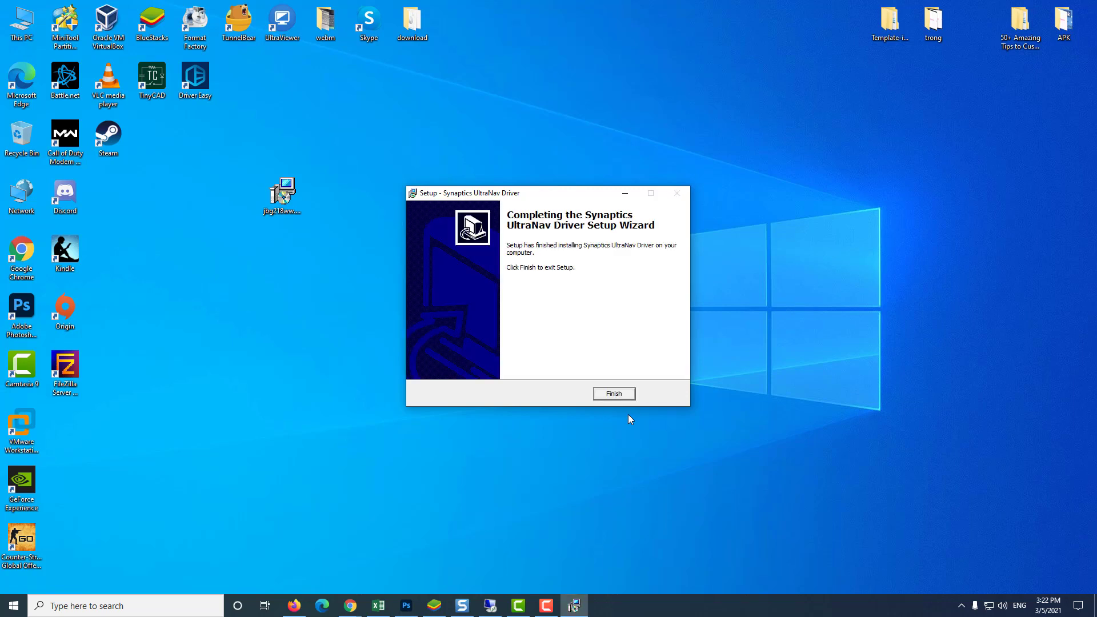
click(621, 395)
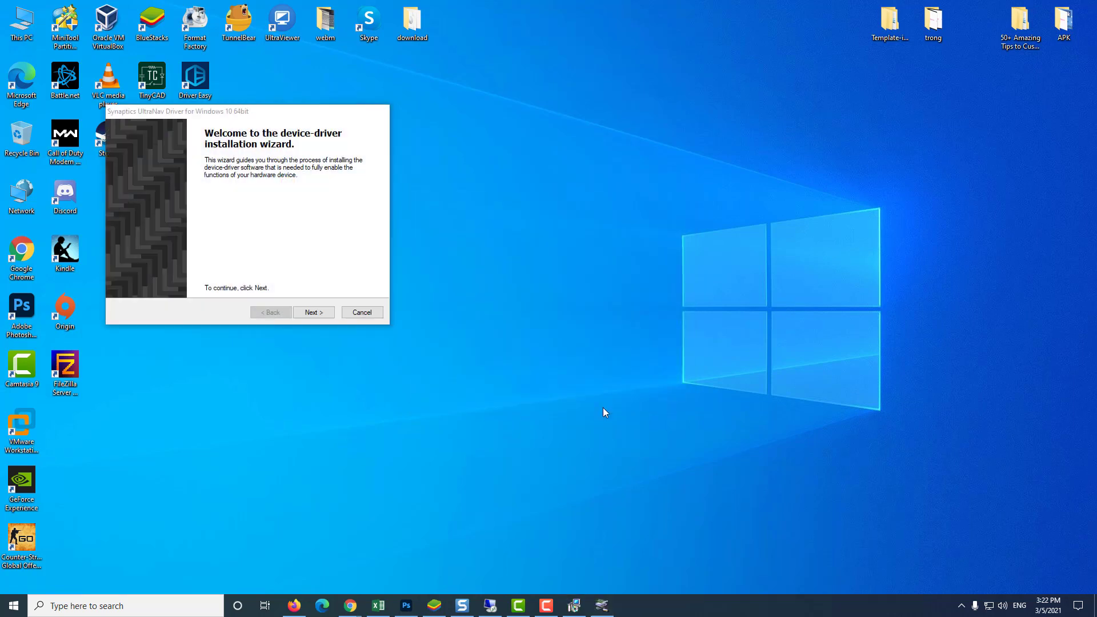
- Run the device-driver wizard until the Synaptics SynTP driver reports Ready to use
click(316, 311)
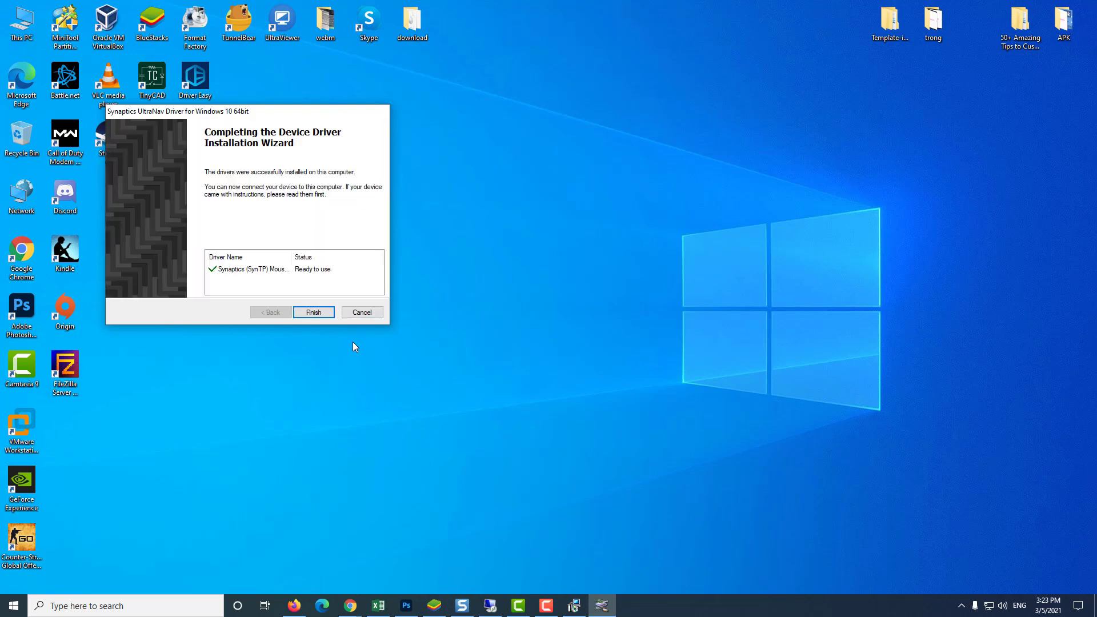
- Finish the driver wizard and restart the laptop from the Start menu power options
click(314, 313)
click(18, 595)
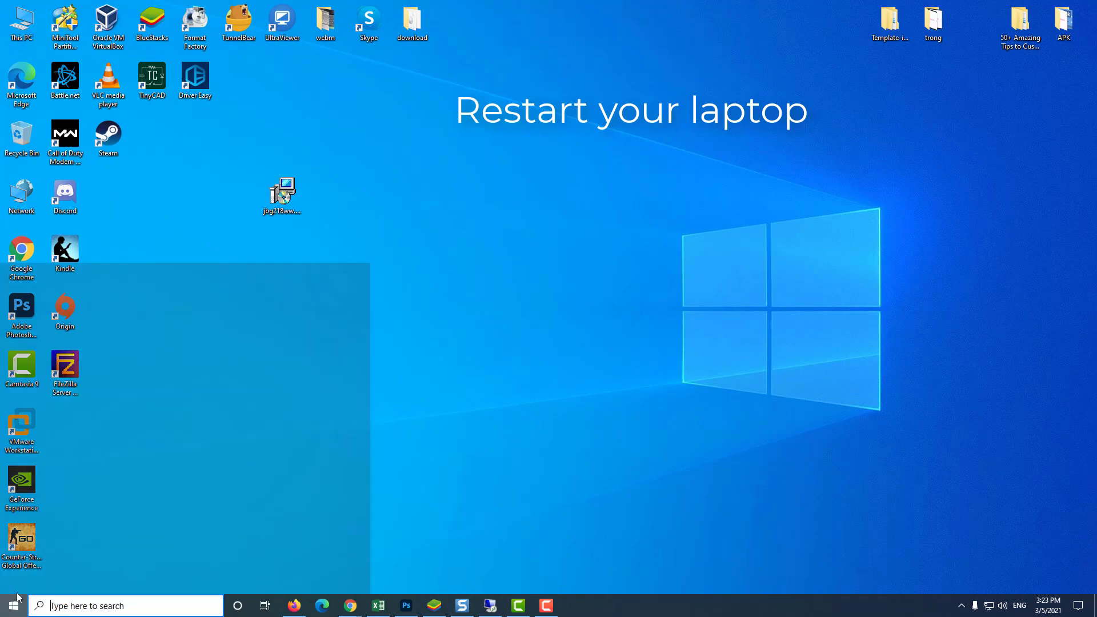
click(14, 580)
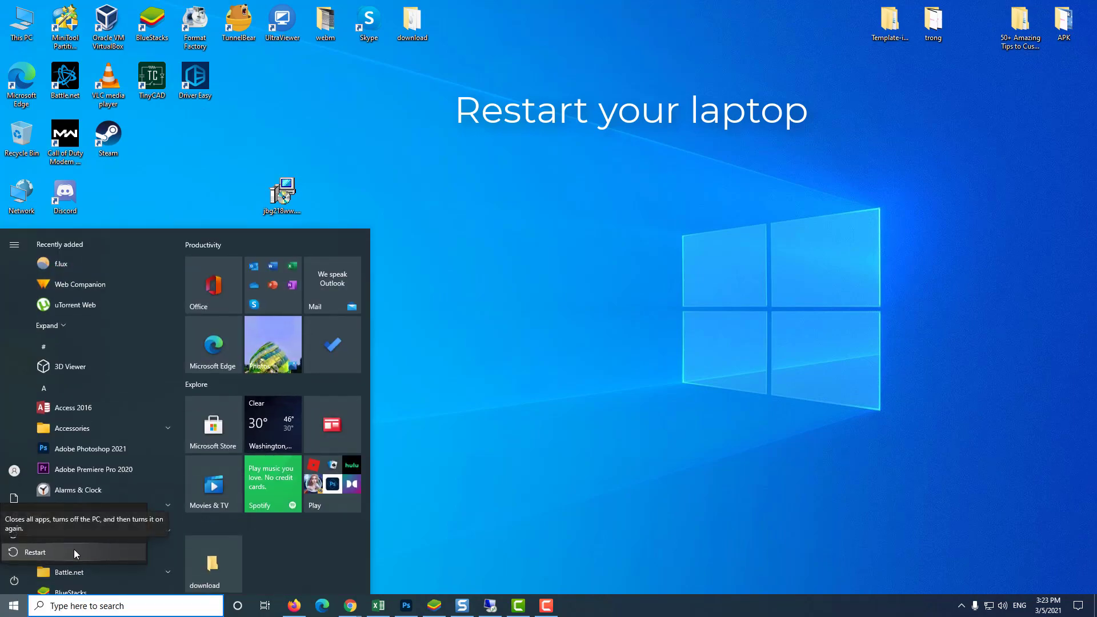
click(75, 551)
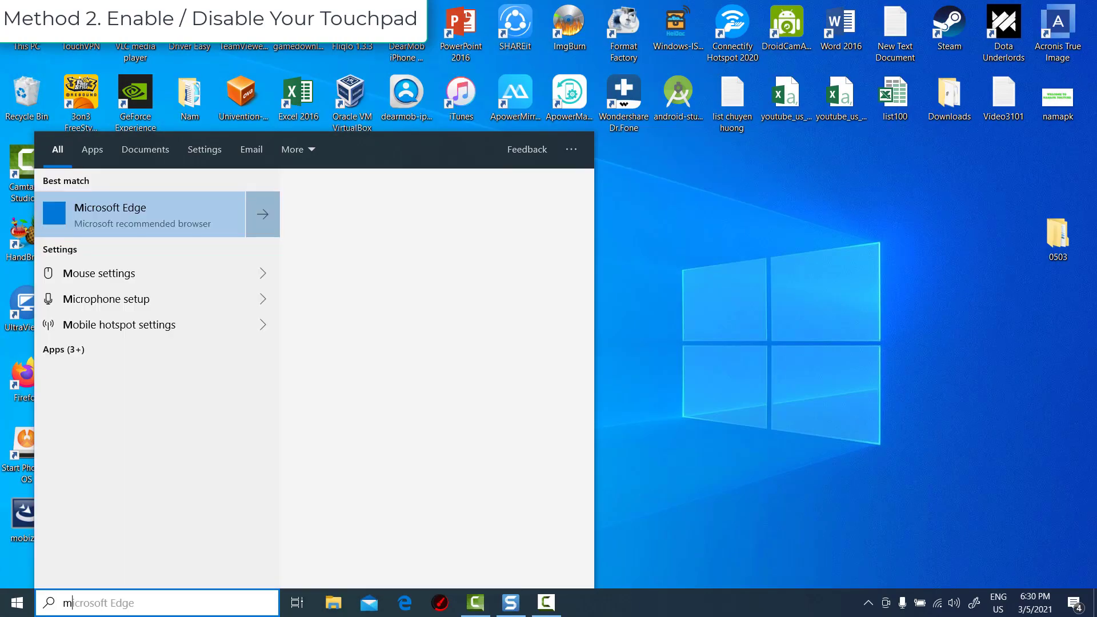
- Search 'mouse settings' and go from Mouse settings to Additional mouse options
text(ouse )
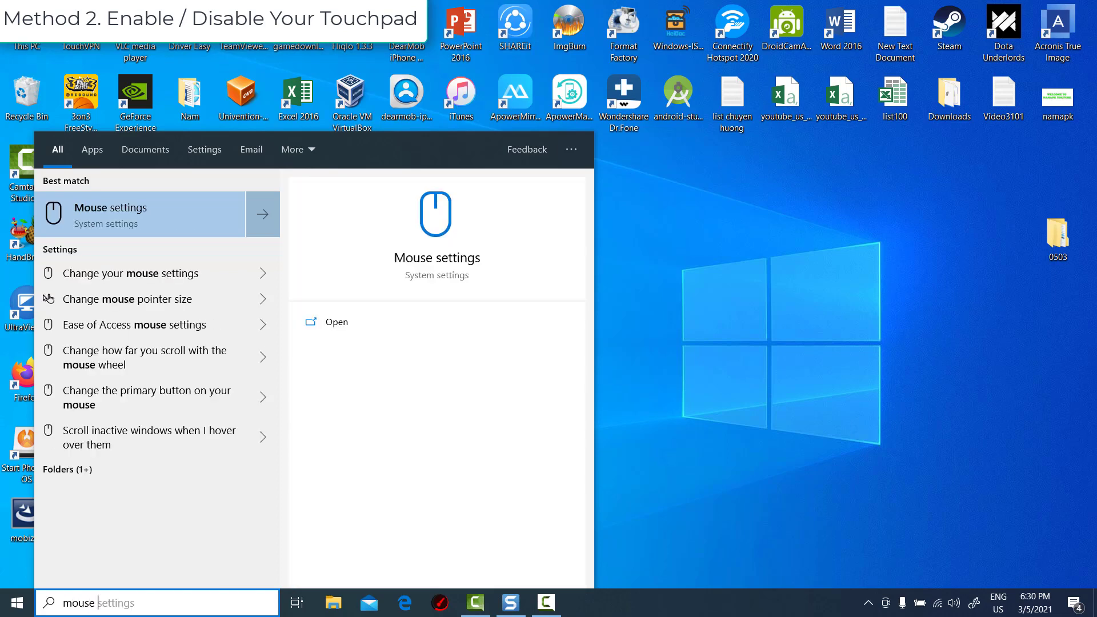
text(setti)
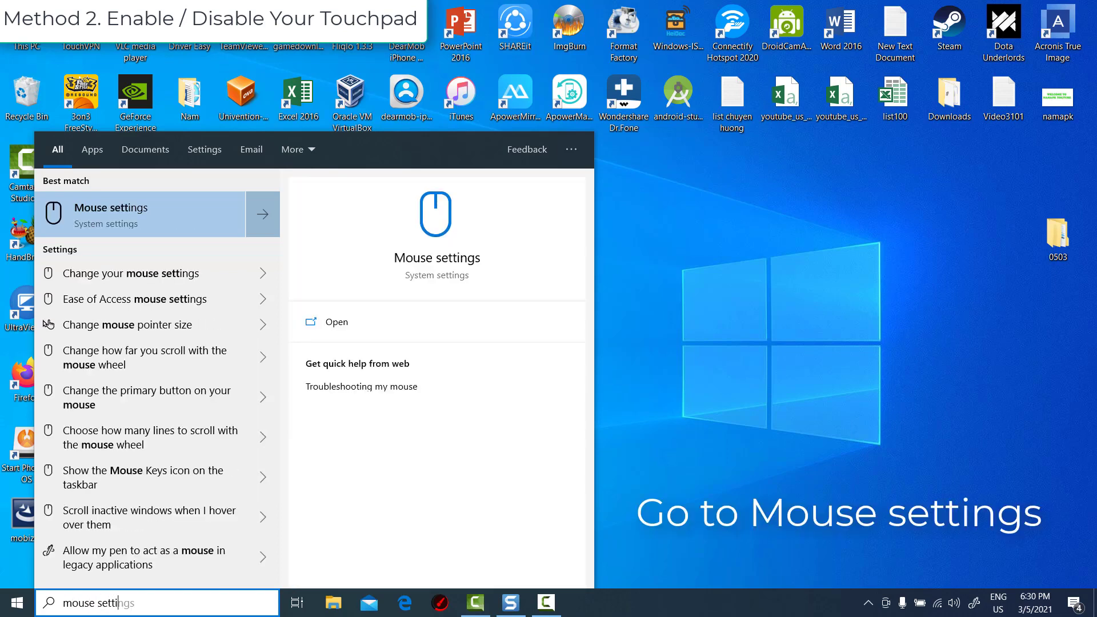
text(ngs)
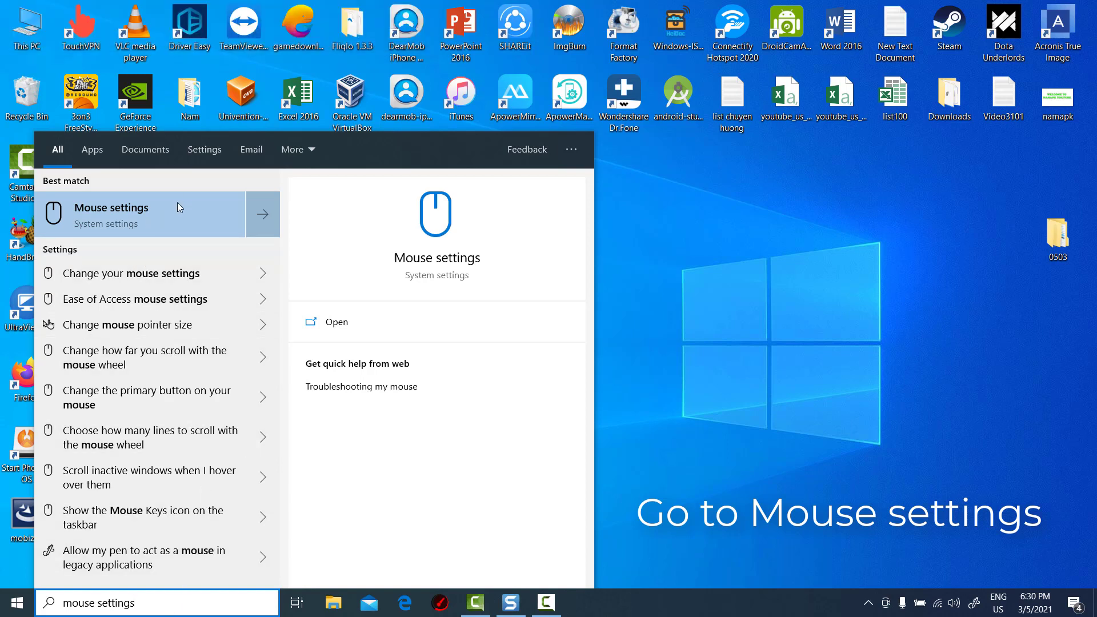
click(166, 215)
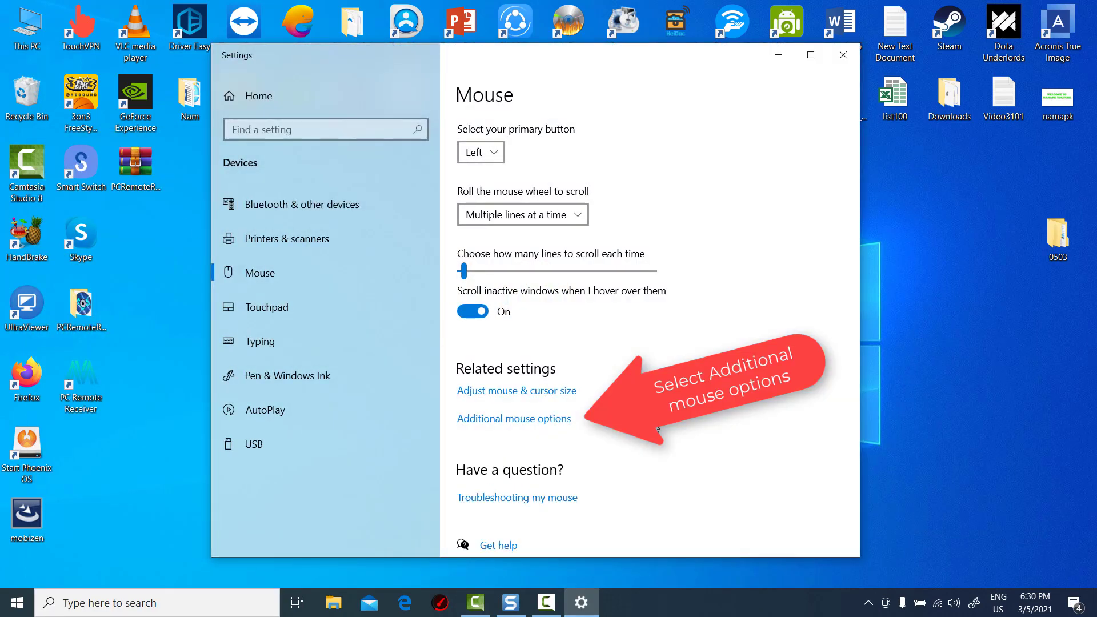
click(537, 420)
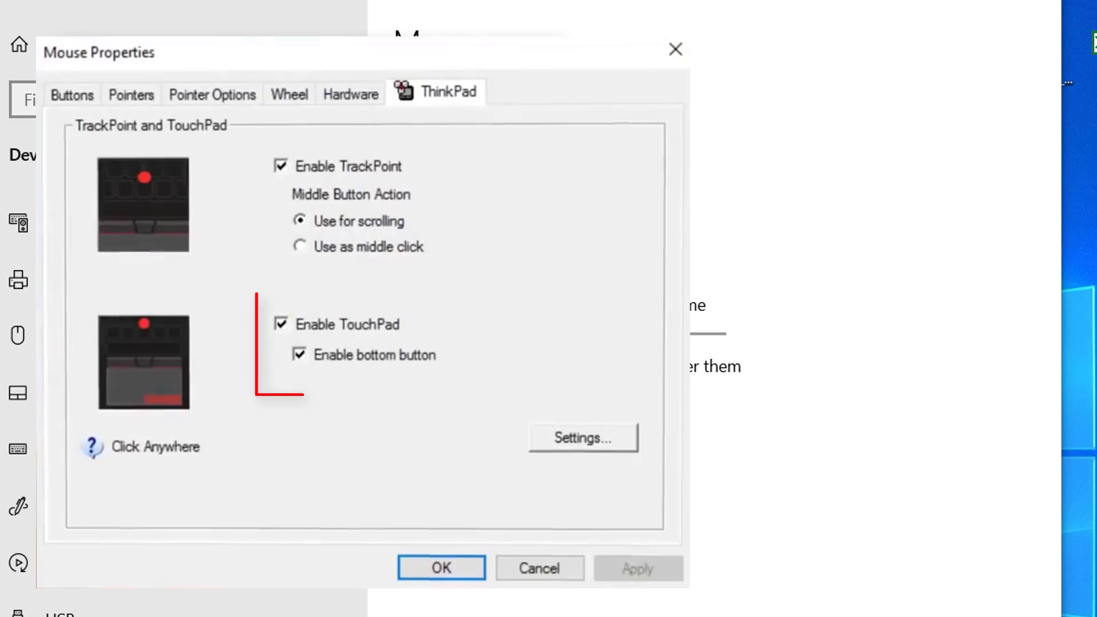
- Uncheck Enable TouchPad on the ThinkPad tab
click(281, 324)
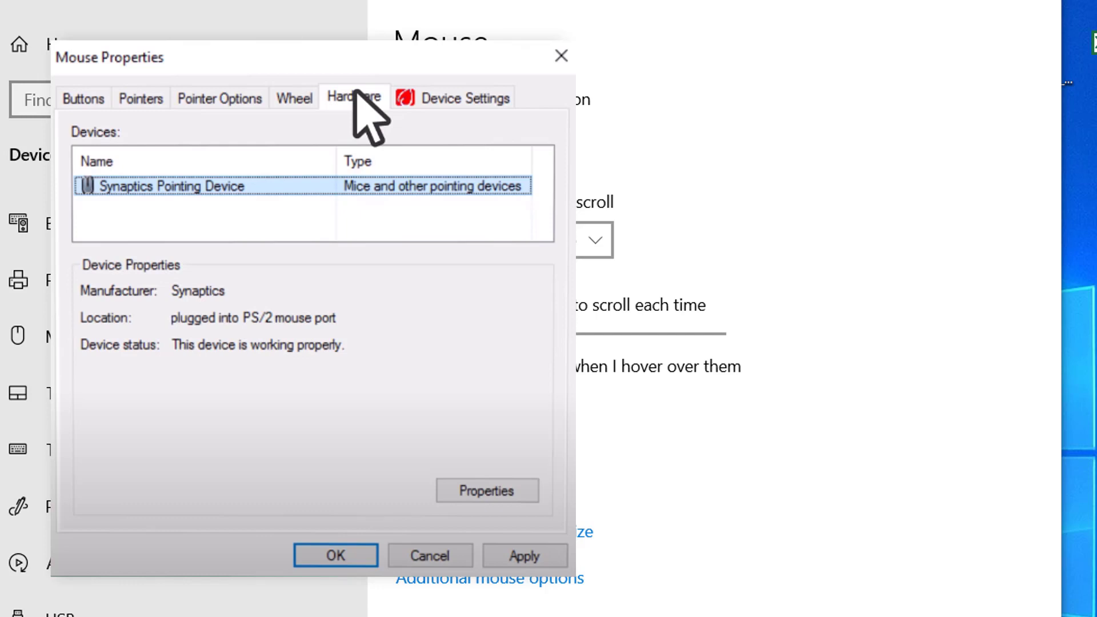
- Open the Synaptics Pointing Device properties with admin rights and choose Disable on its Driver tab
click(487, 490)
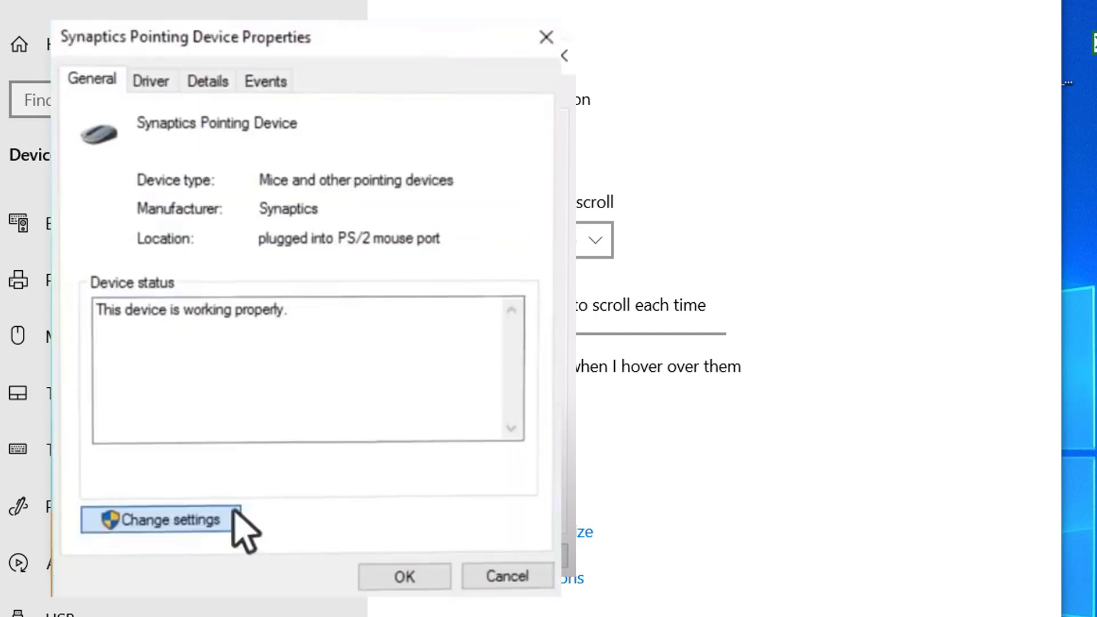
click(233, 514)
click(181, 56)
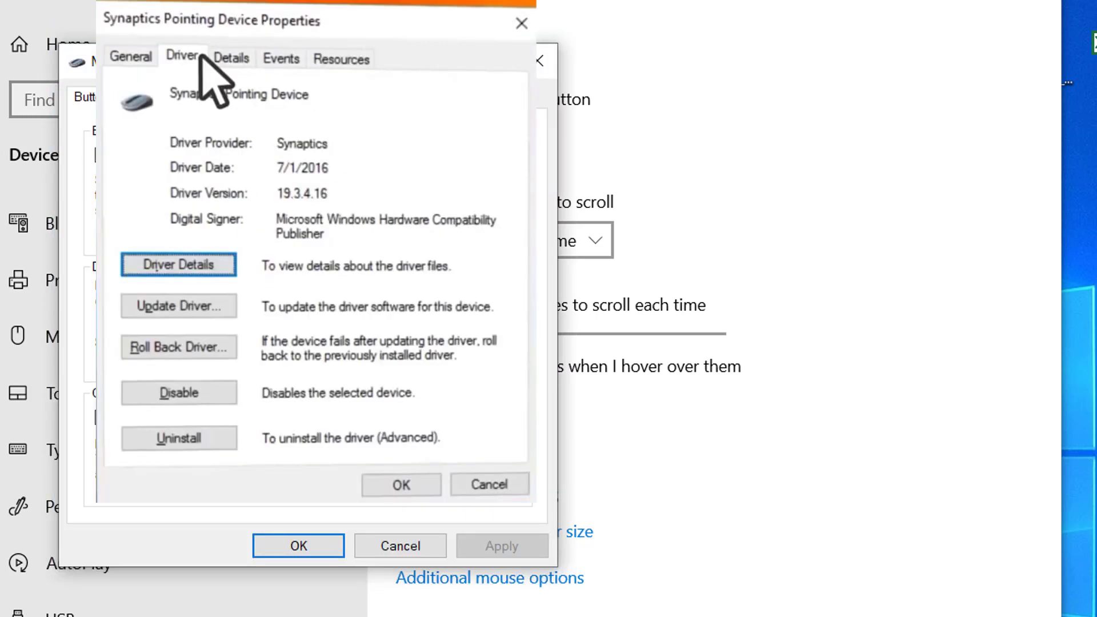
click(220, 389)
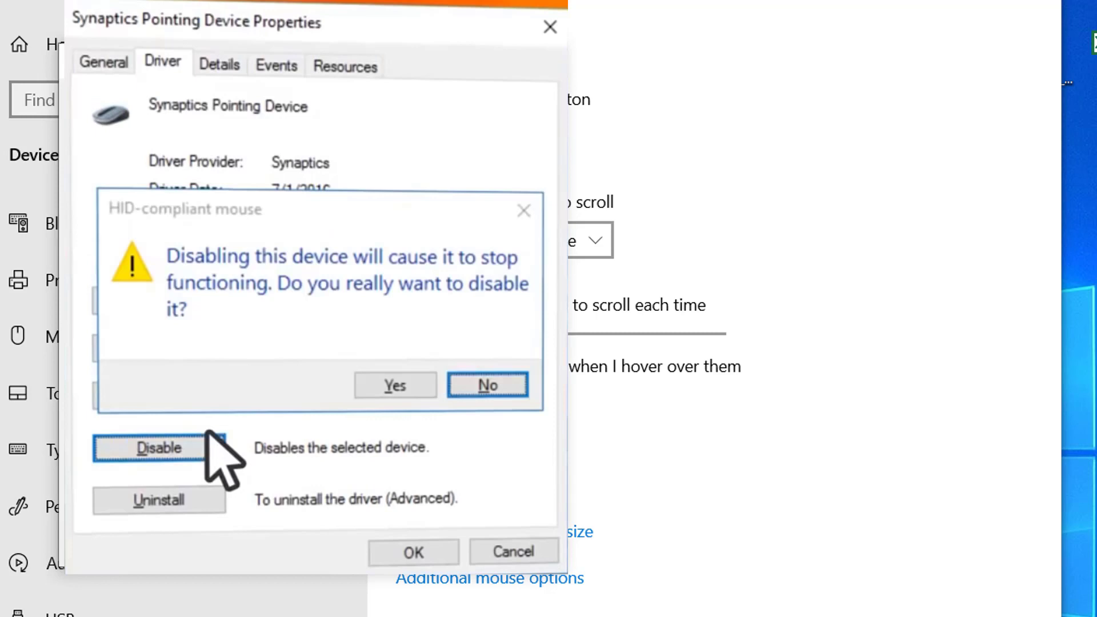